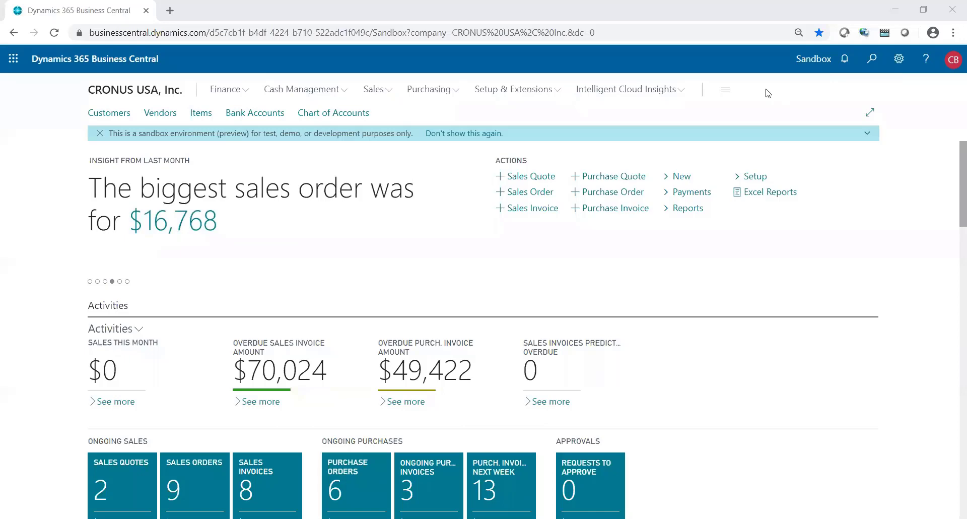
- Open the Tax Jurisdictions list from the Explore all overview under Finance > Sales Tax
click(728, 93)
click(316, 95)
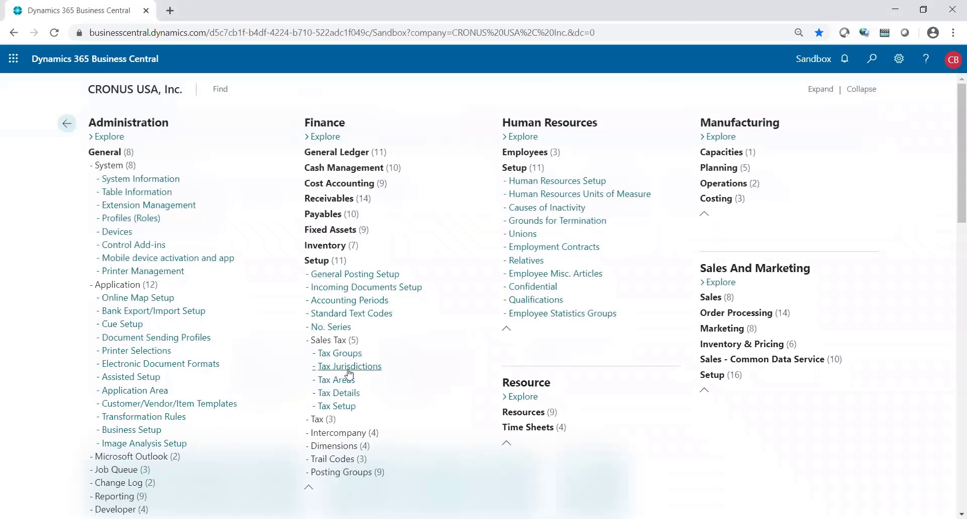
click(349, 370)
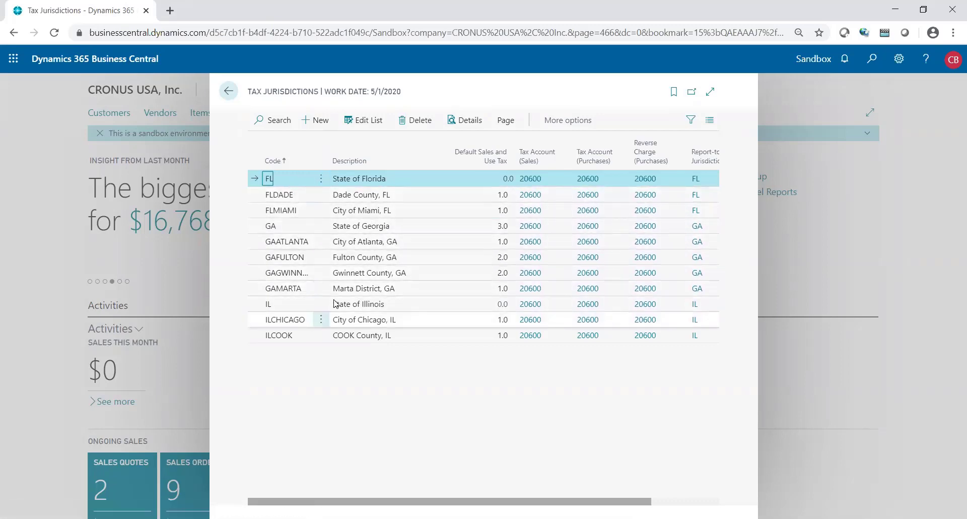
- Select the Georgia jurisdiction rows from GA through GAMARTA
click(383, 234)
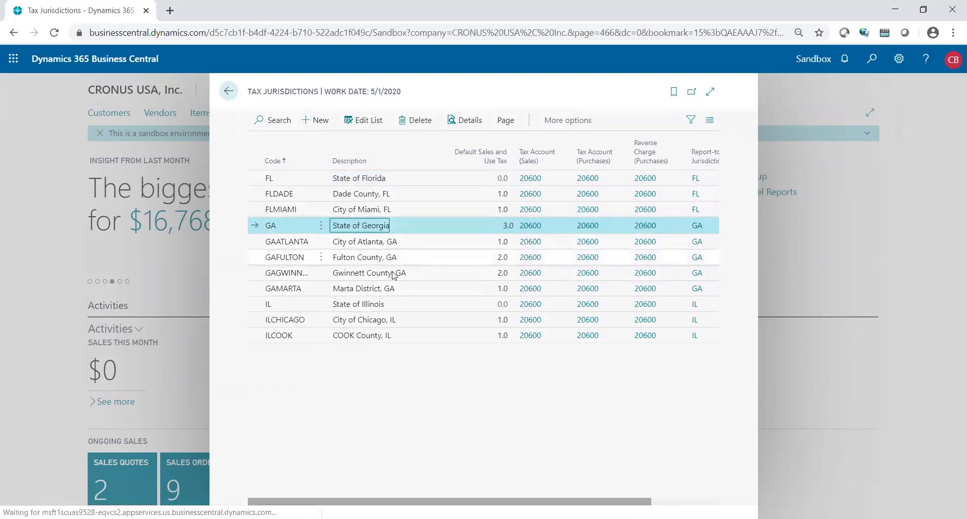
shift+click(391, 288)
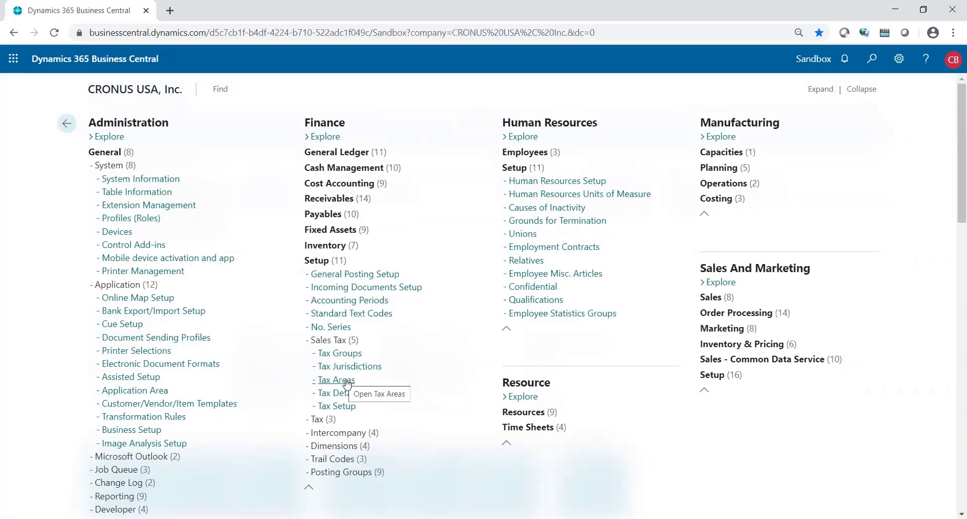
- Open the Tax Areas list and the ATLANTA, GA tax area card
click(347, 382)
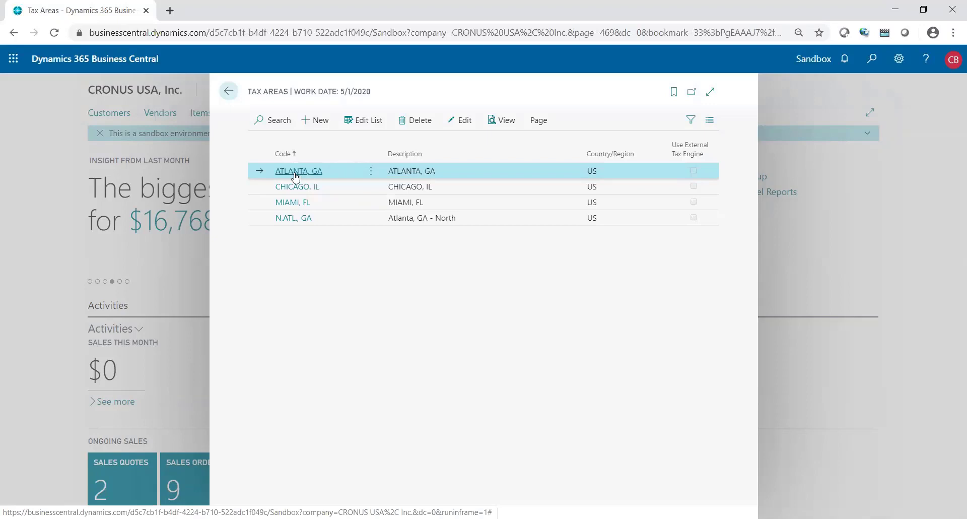
click(296, 176)
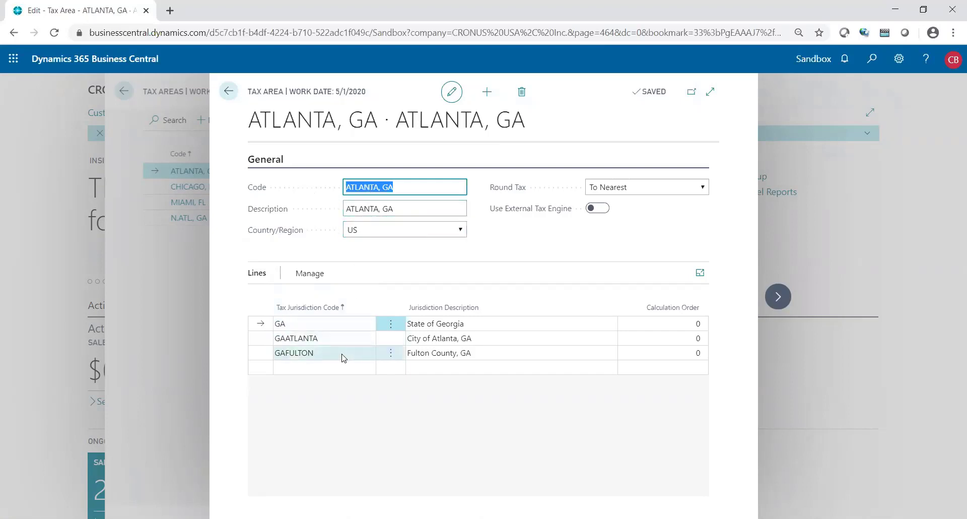
- Go through the GA, GAATLANTA and GAFULTON jurisdiction lines of ATLANTA, GA
click(331, 325)
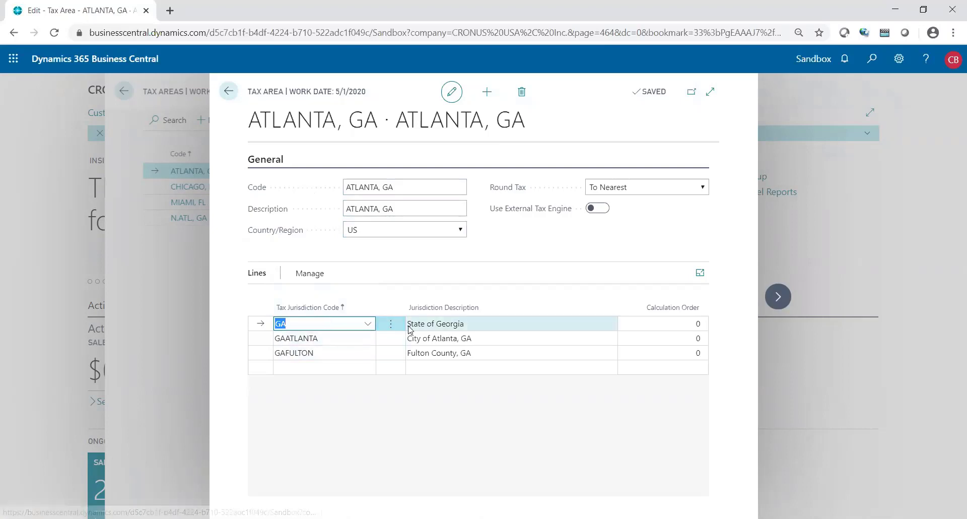
click(345, 339)
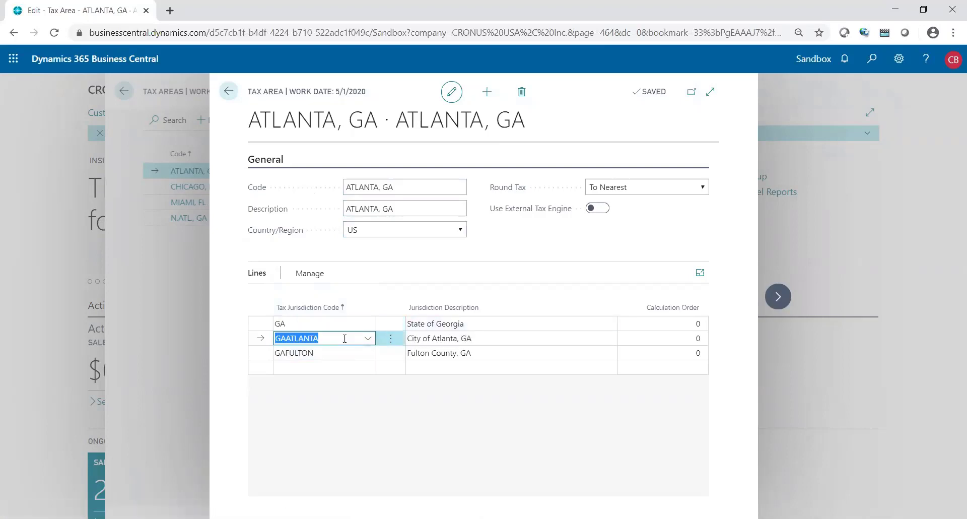
click(335, 352)
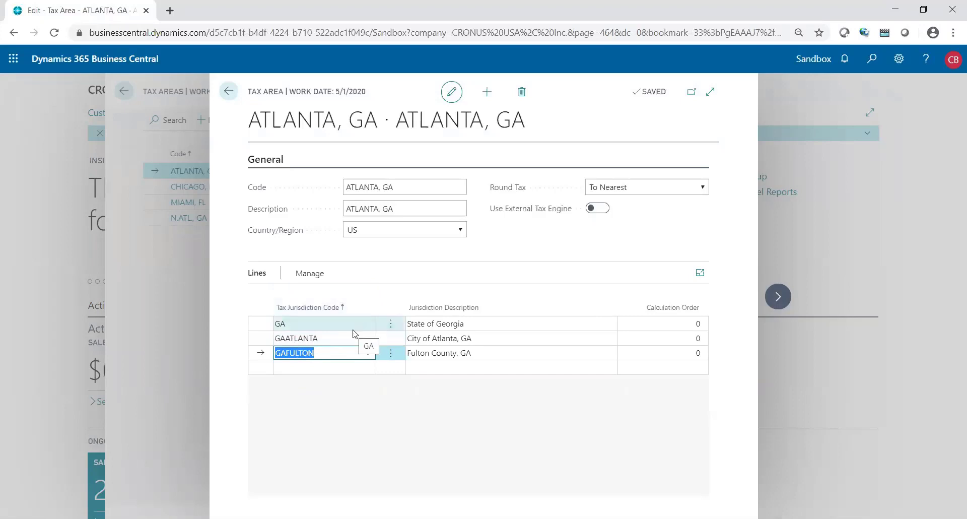
click(354, 327)
click(331, 338)
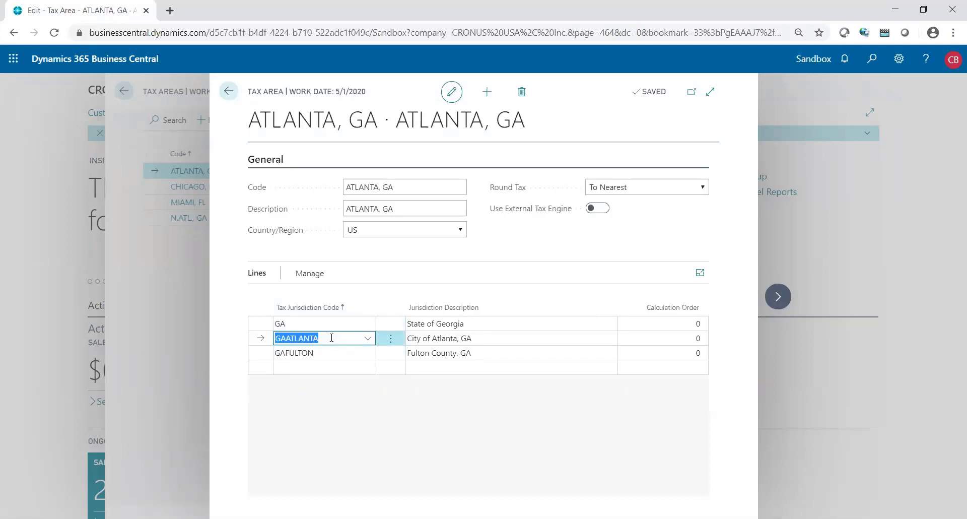
click(335, 352)
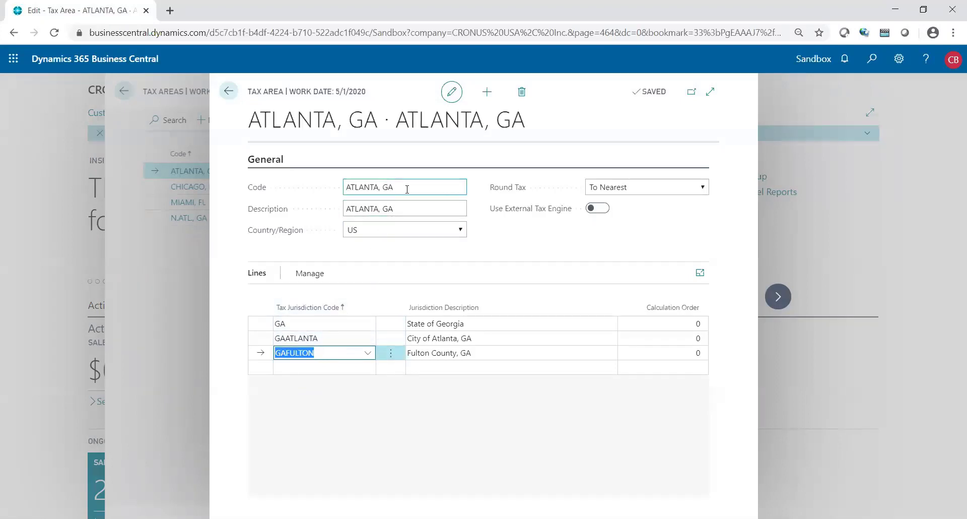
- Highlight the ATLANTA, GA code, recheck GAATLANTA and GAFULTON, then close the card
drag(407, 189, 341, 196)
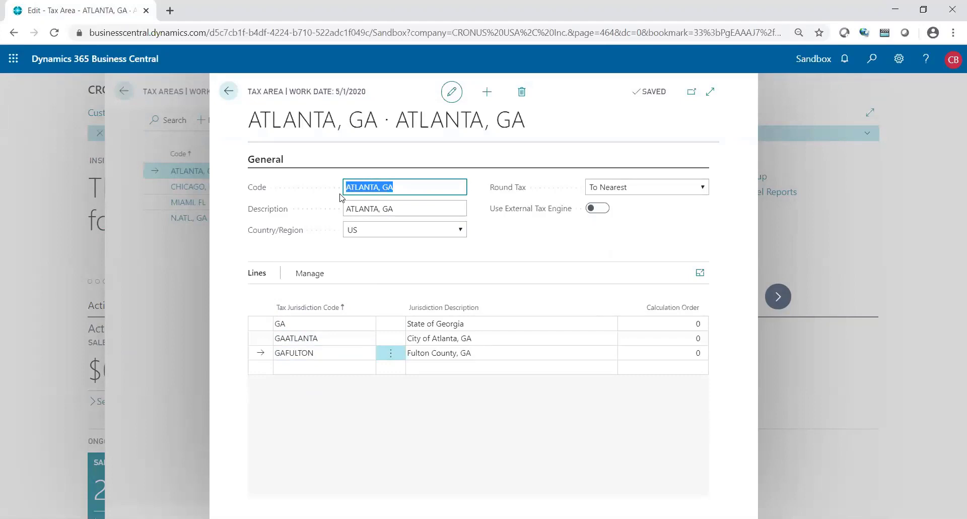
click(333, 339)
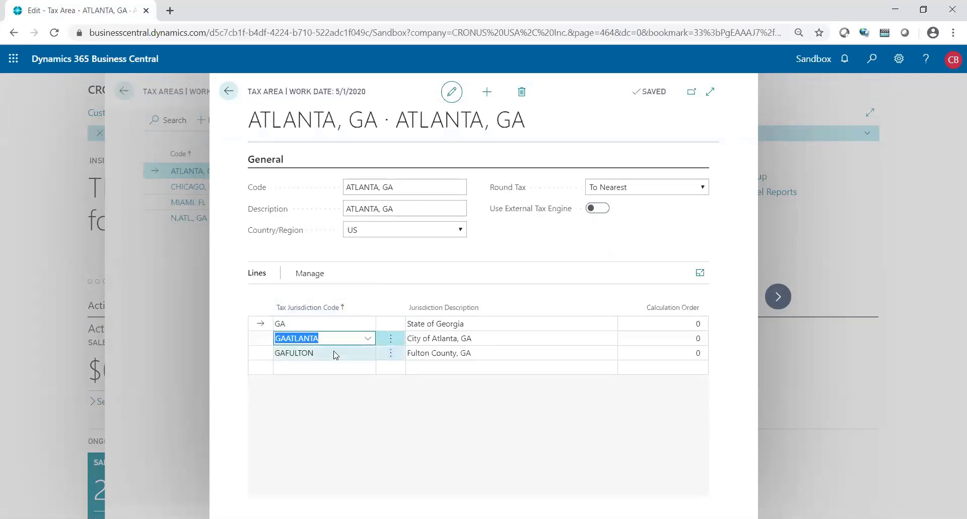
click(335, 355)
click(238, 95)
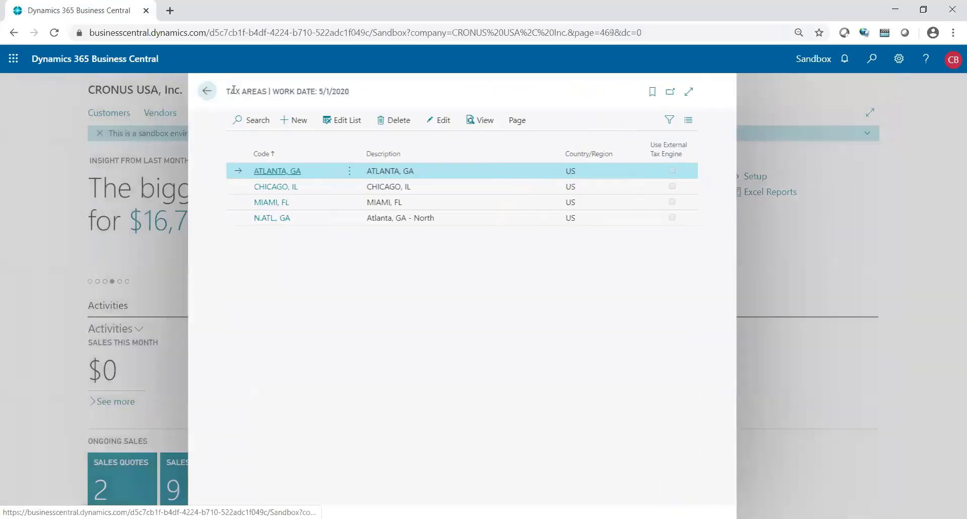
- Return to the Role Center and open the Customers list
click(234, 93)
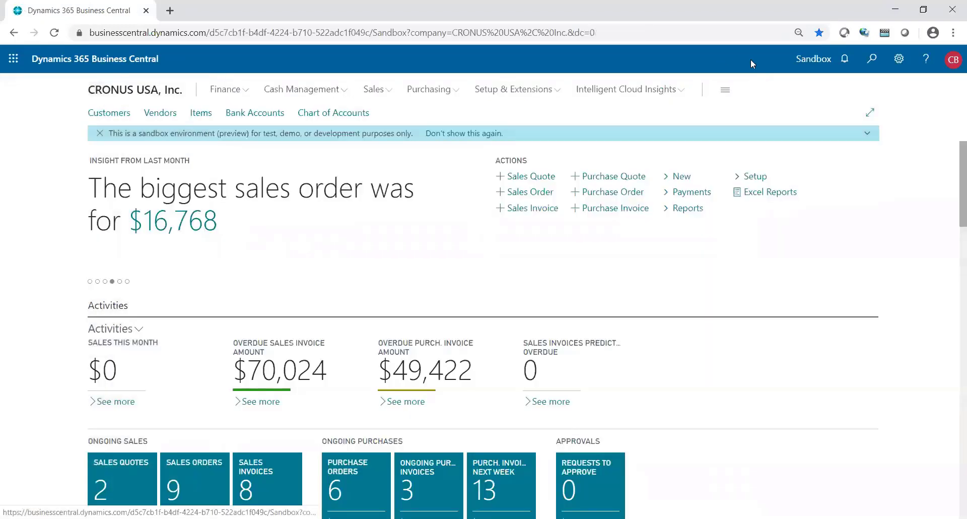
click(120, 116)
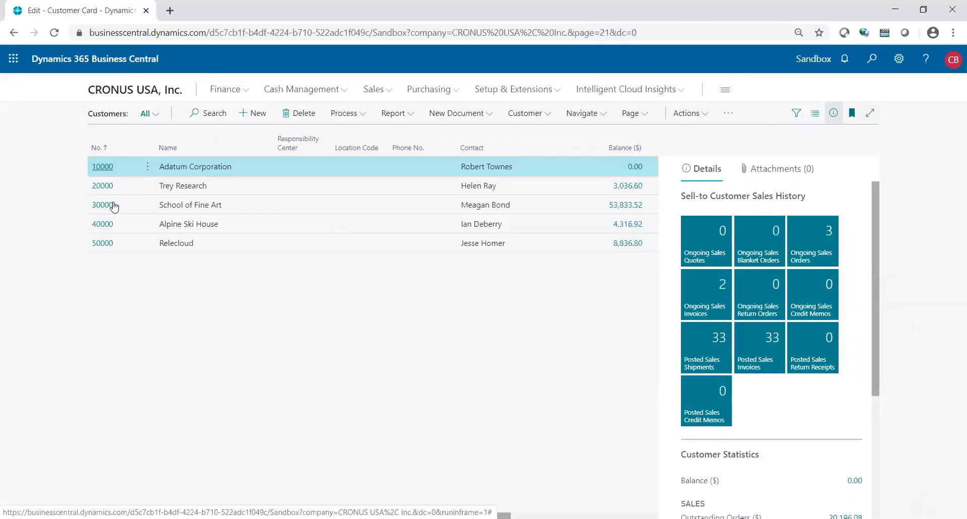
- Switch off Tax Liable for Adatum Corporation, keeping tax area ATLANTA, GA, and enter its tax exemption number
scroll(131, 257, down, 6)
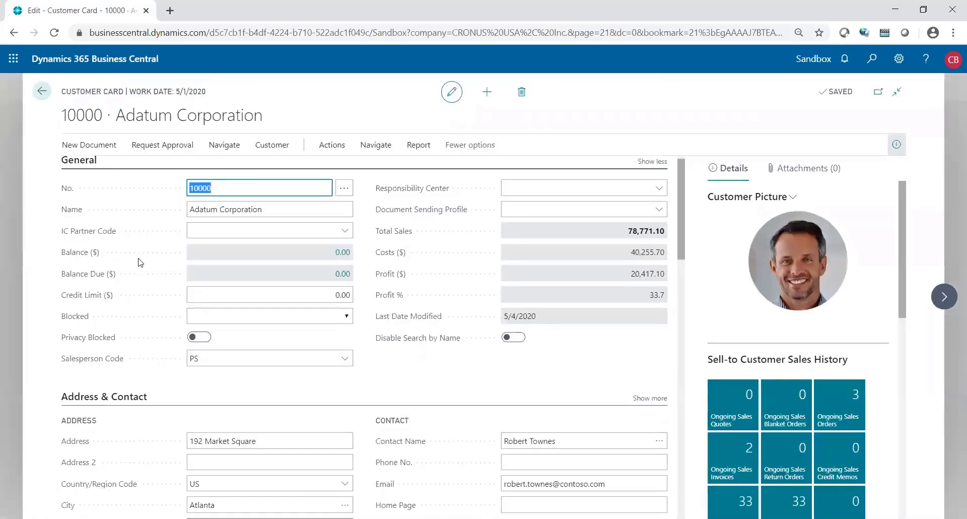
scroll(140, 262, down, 1)
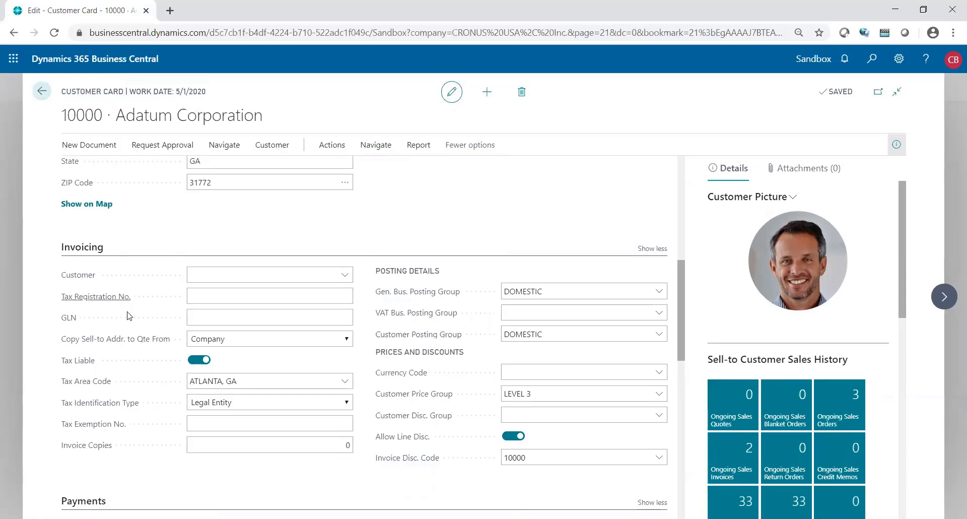
click(198, 363)
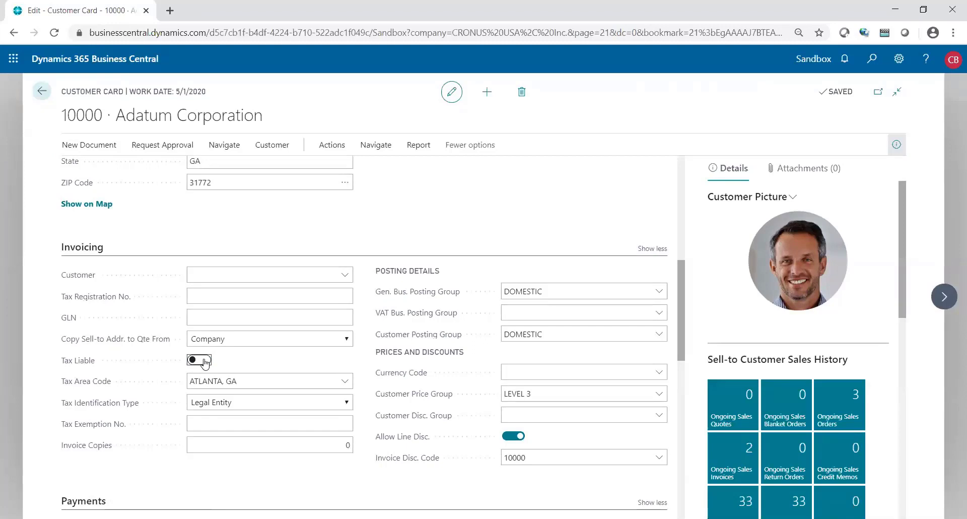
click(204, 363)
click(254, 381)
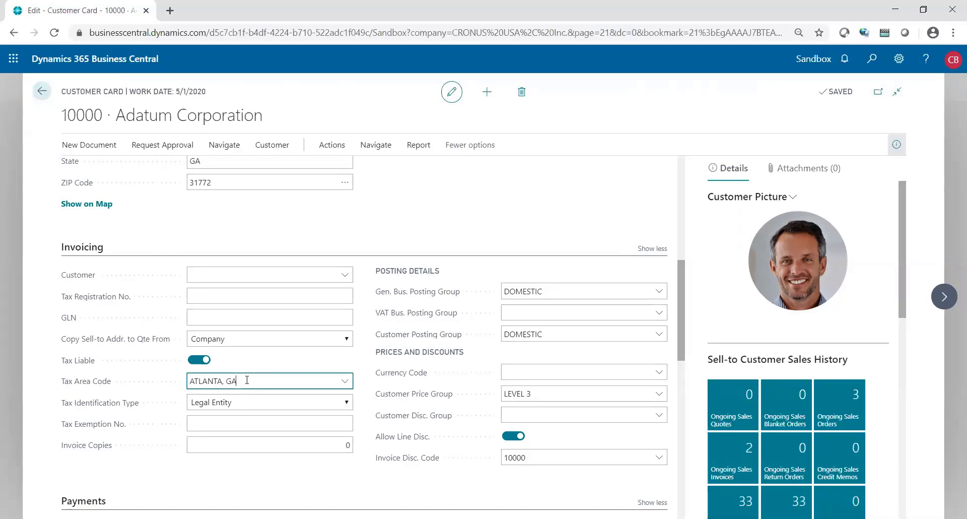
click(192, 361)
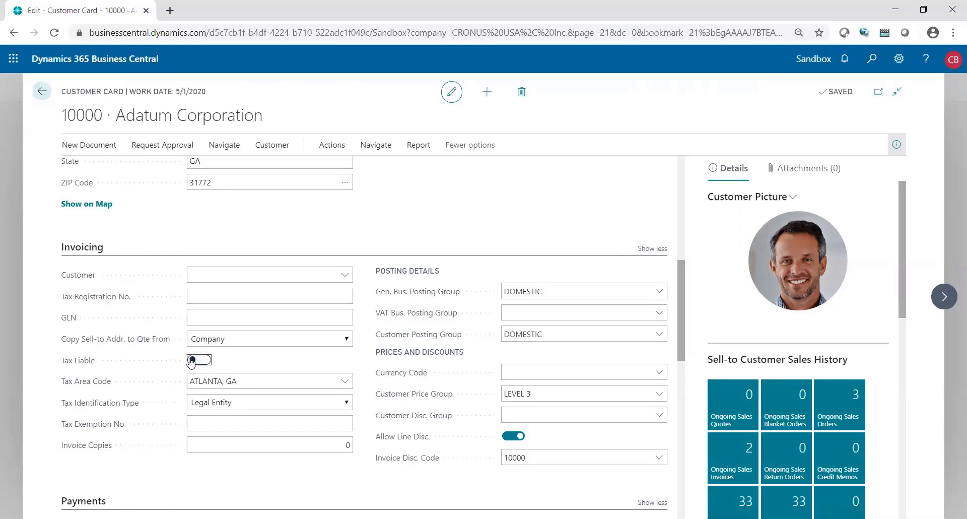
click(237, 381)
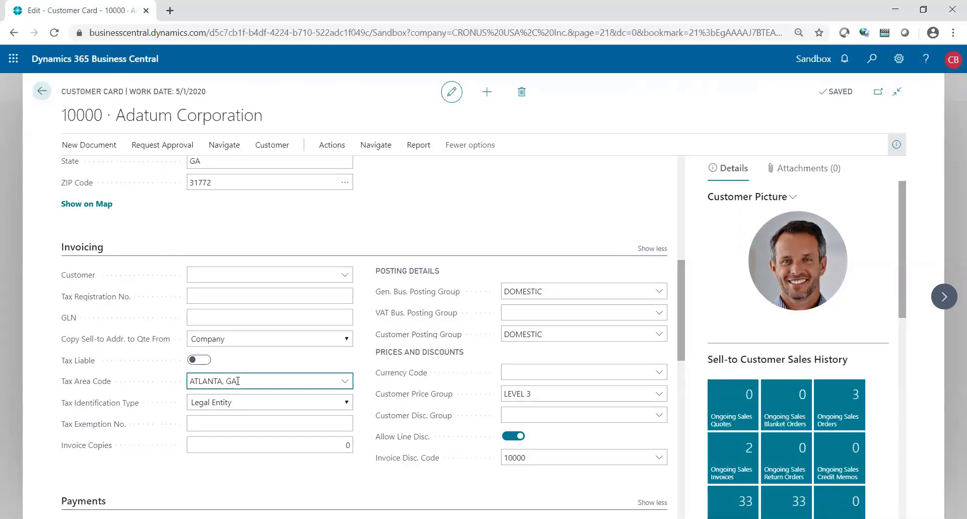
click(221, 423)
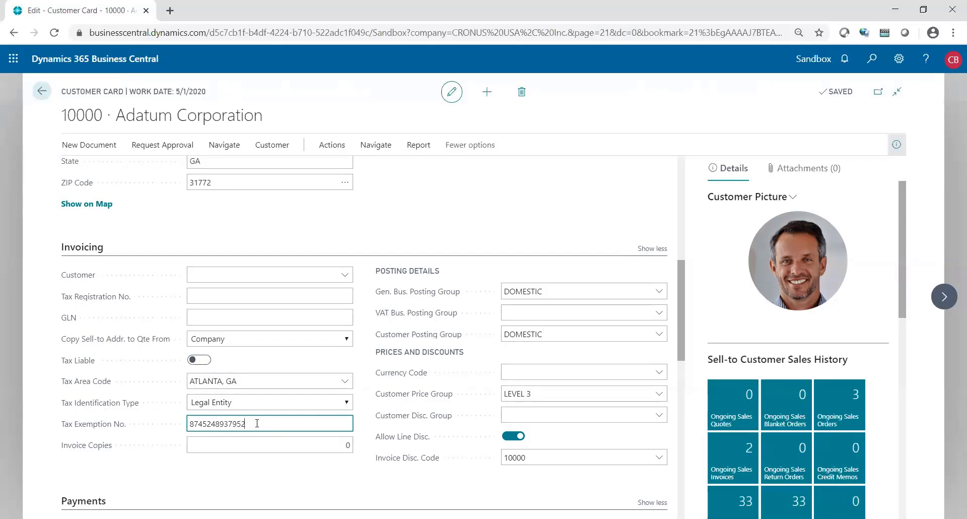
- Find Sales Taxes Collected and preview its Detail report filtered to jurisdiction code GA
click(873, 59)
text(sales)
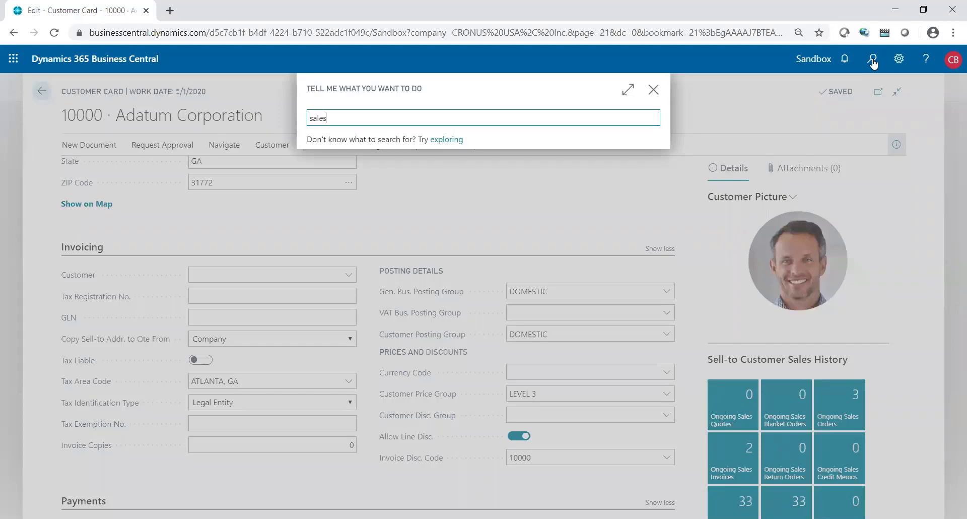
text( tax coll)
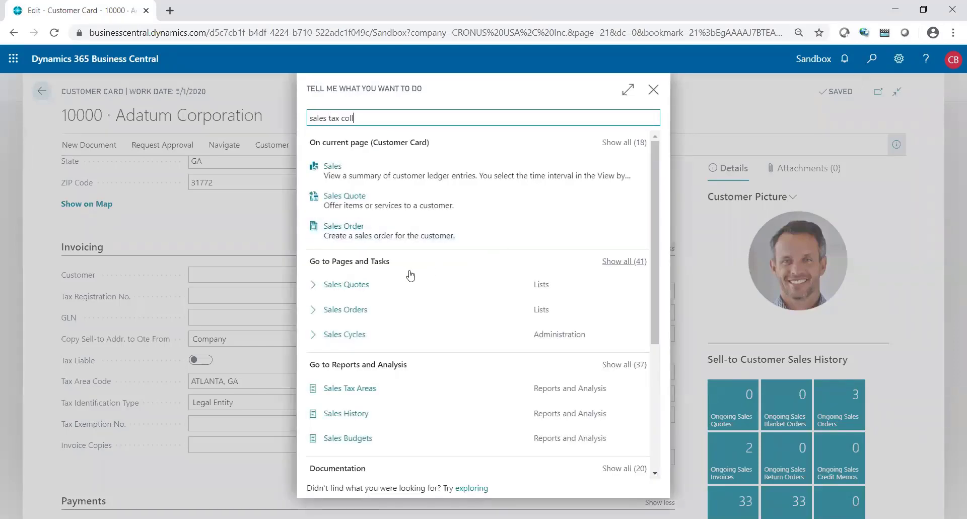
click(359, 172)
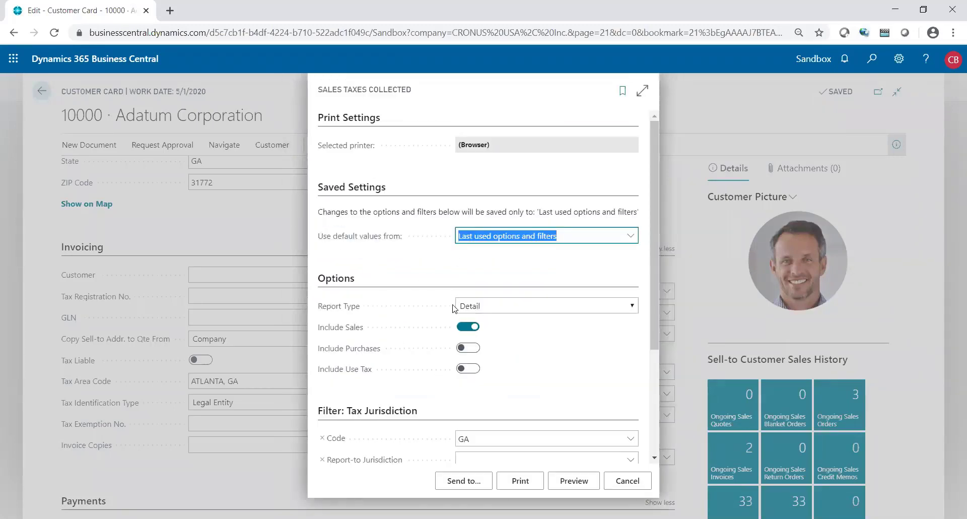
click(487, 309)
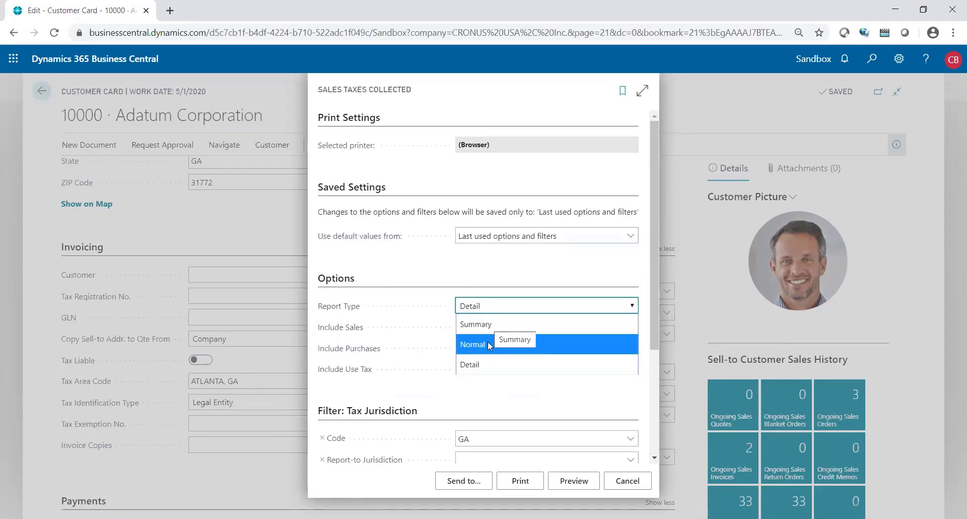
click(484, 363)
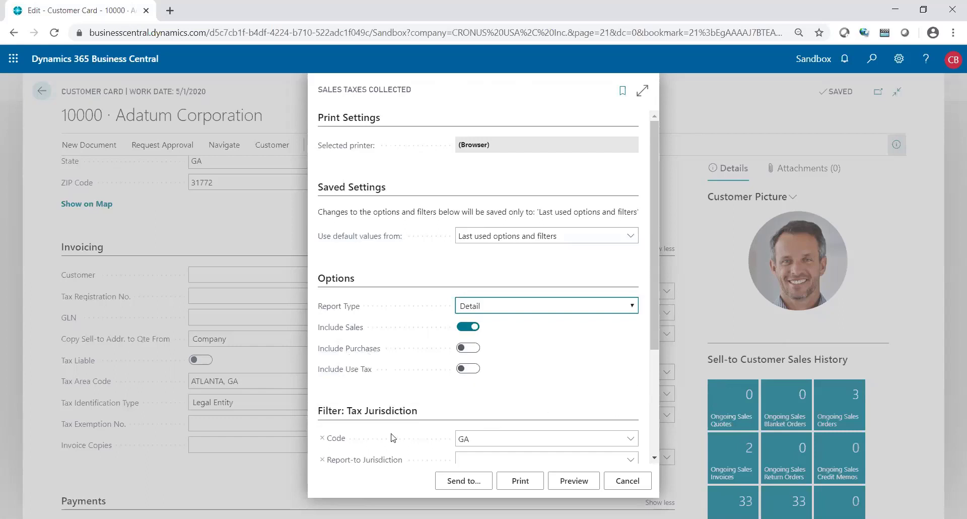
click(483, 438)
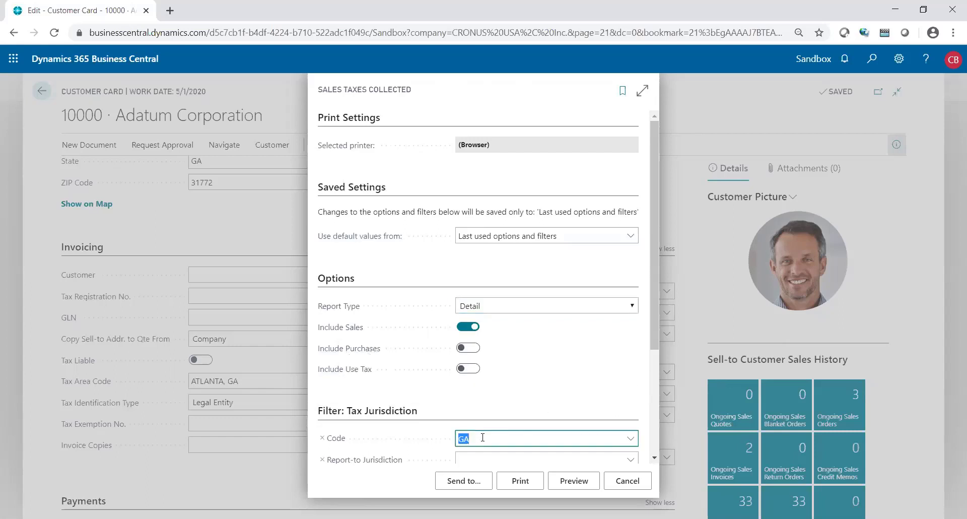
click(571, 481)
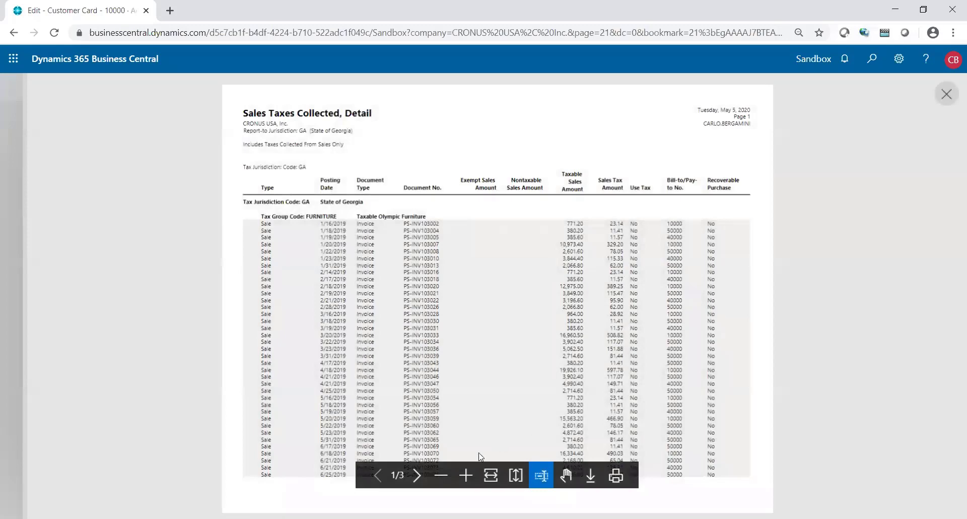
click(466, 475)
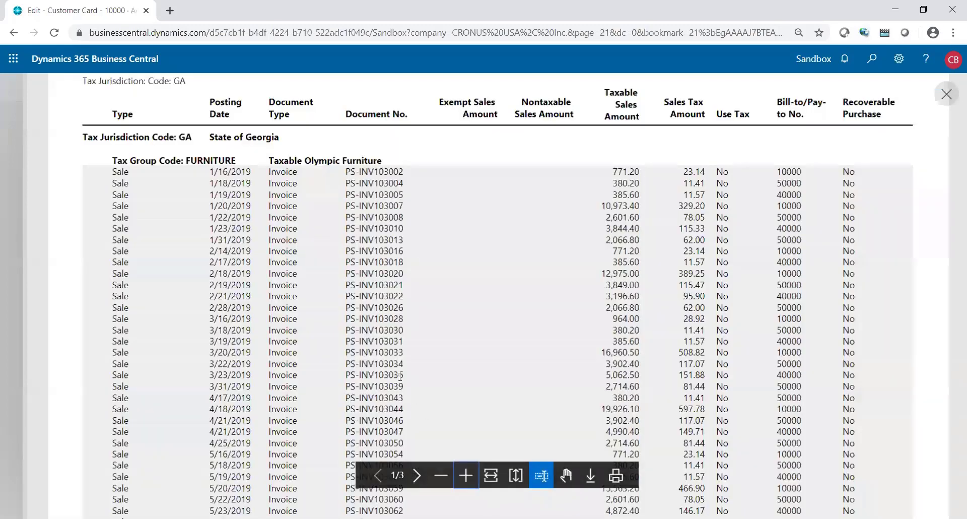
scroll(400, 376, up, 1)
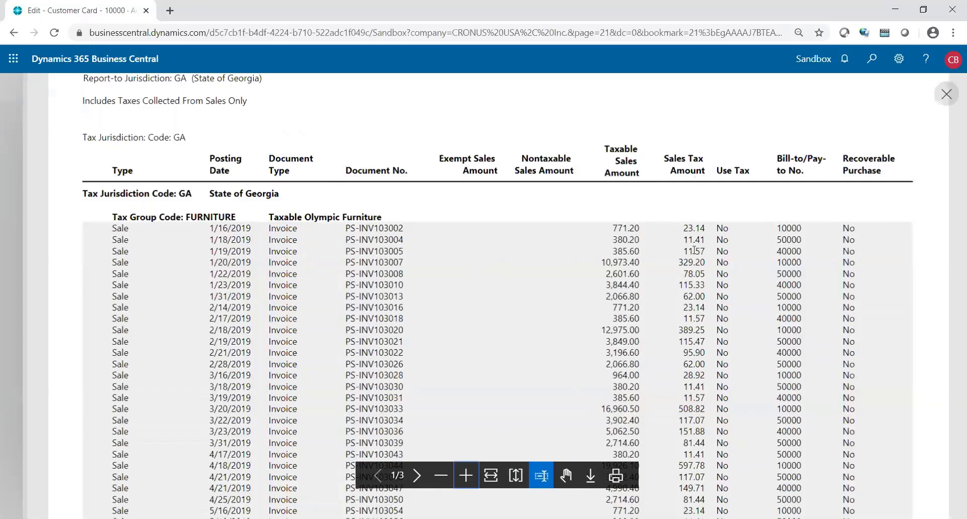
scroll(695, 250, down, 7)
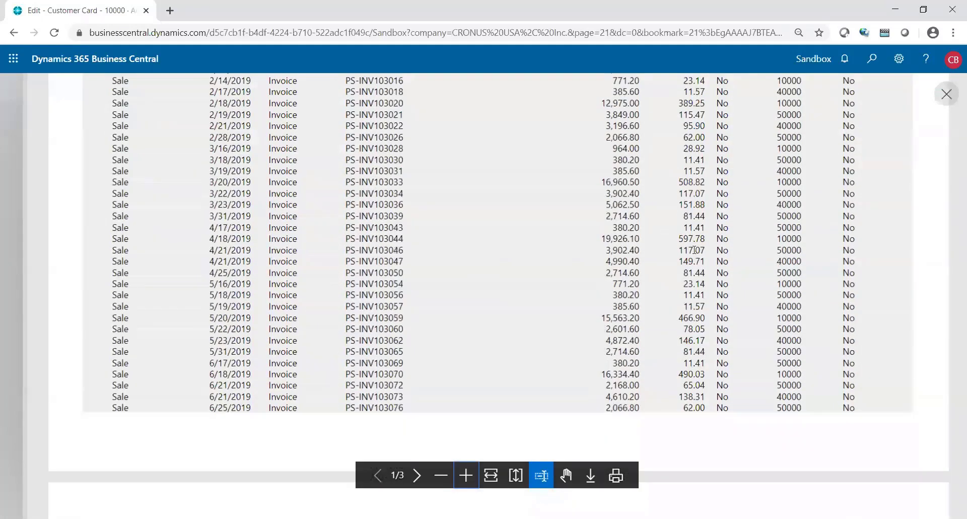
scroll(695, 251, down, 5)
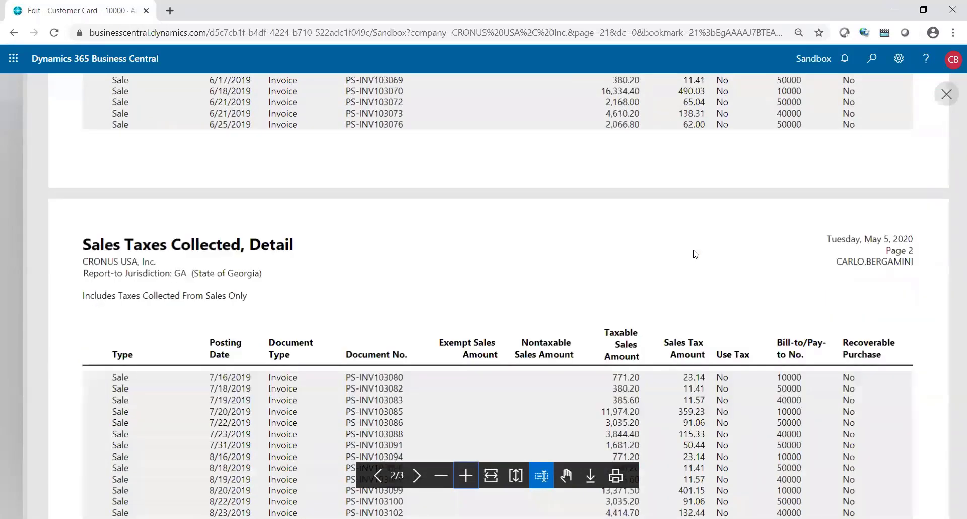
scroll(696, 254, down, 1)
scroll(696, 254, down, 5)
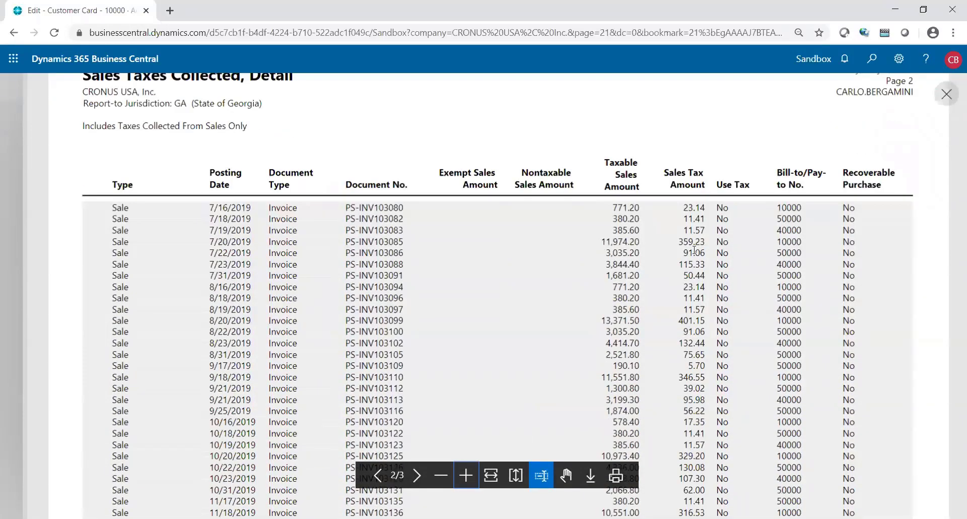
scroll(695, 250, down, 8)
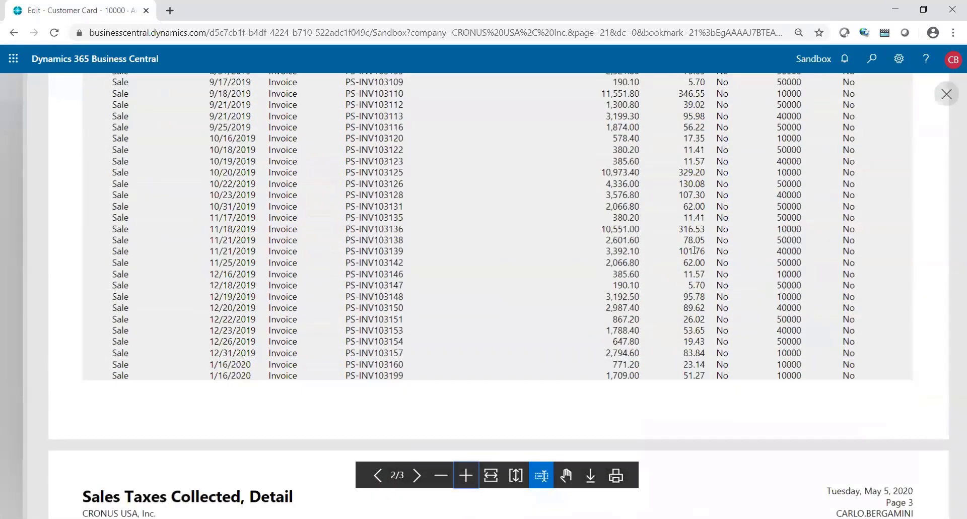
scroll(695, 251, down, 3)
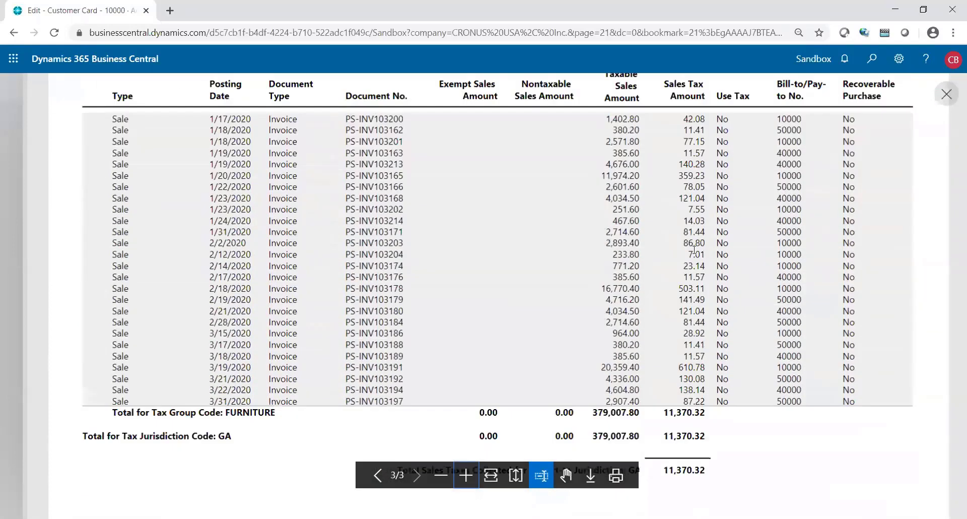